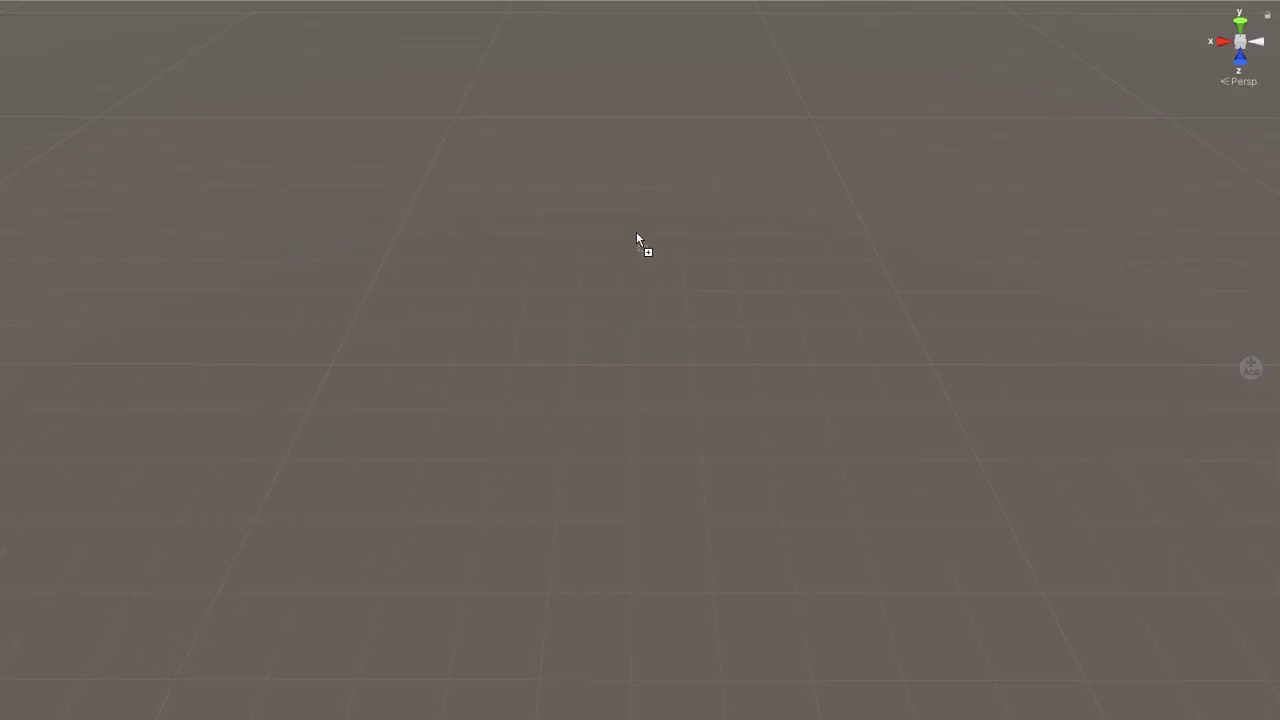
Step: Place a MapMagic terrain in the scene and add a Perlin Noise node to its graph
{"action": "left_click_drag", "start_coordinate": [637, 234], "coordinate": [555, 391]}
{"action": "right_click", "coordinate": [410, 460]}
{"action": "left_click", "coordinate": [385, 523]}
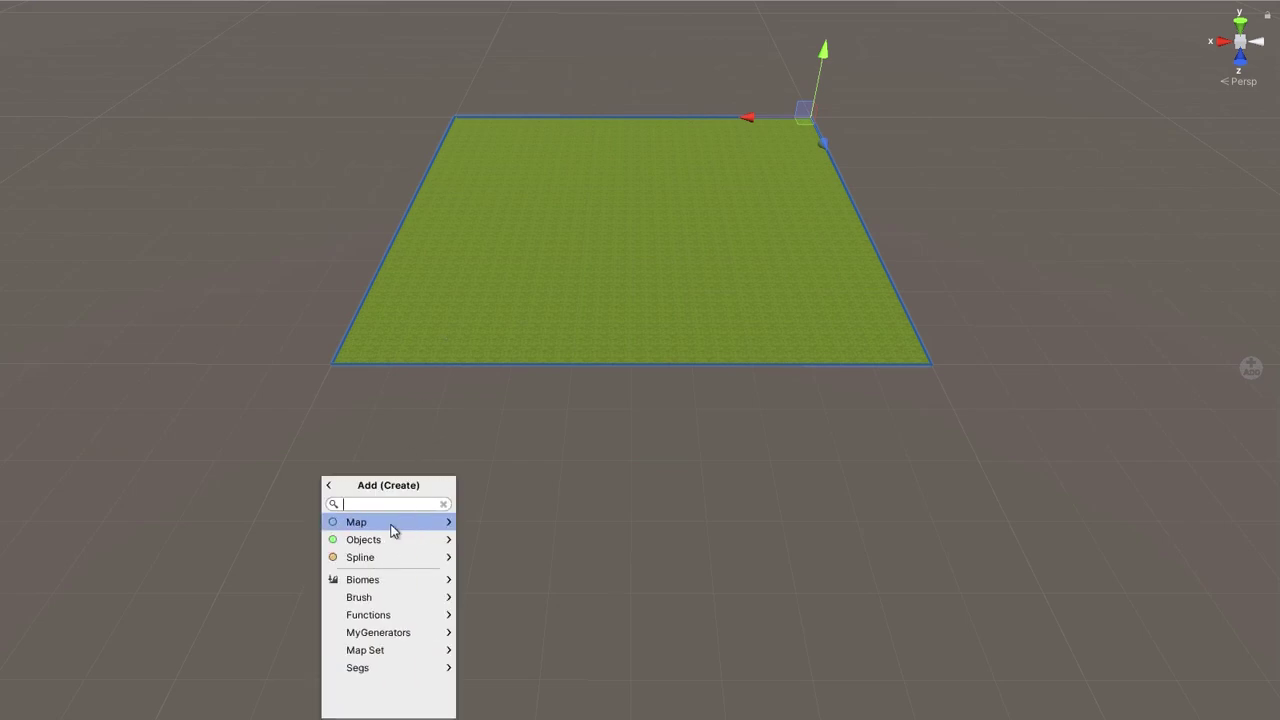
{"action": "left_click", "coordinate": [395, 523]}
{"action": "left_click", "coordinate": [398, 522]}
{"action": "left_click", "coordinate": [380, 557]}
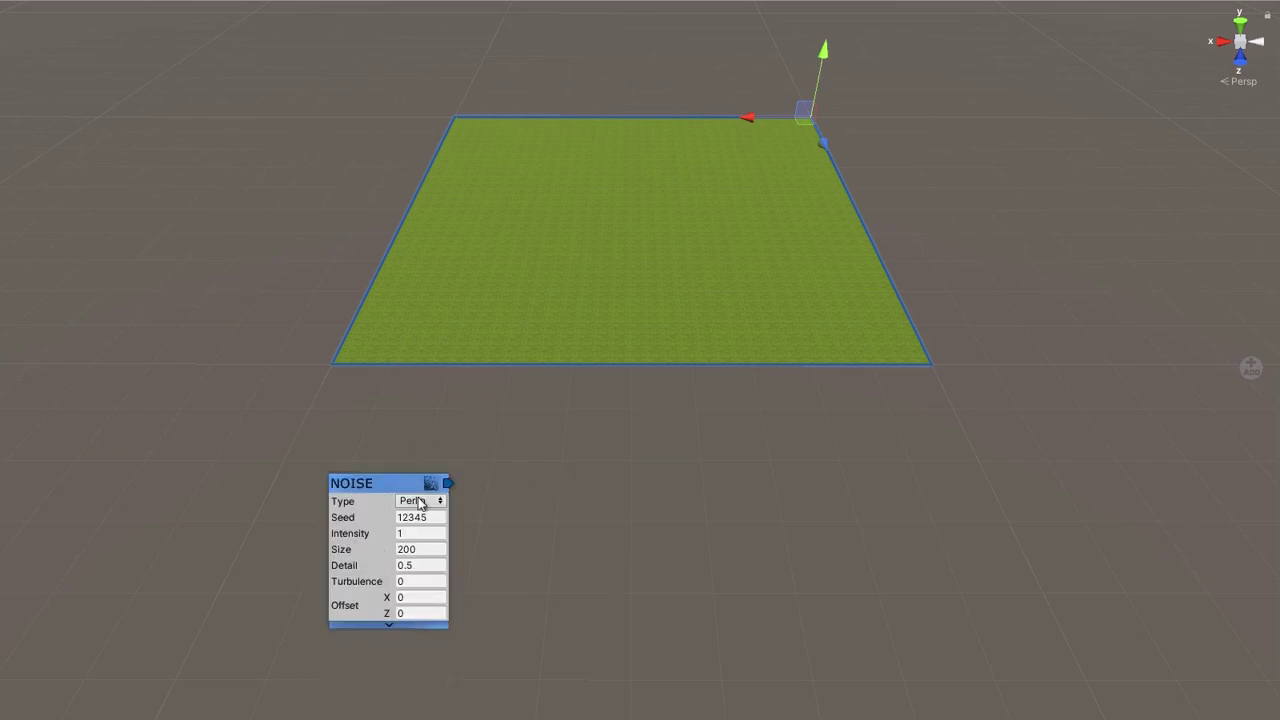
{"action": "middle_click_drag", "start_coordinate": [420, 503], "coordinate": [490, 478]}
Step: Add a Height output node and connect the Noise node into it
{"action": "right_click", "coordinate": [632, 452]}
{"action": "left_click", "coordinate": [640, 490]}
{"action": "left_click", "coordinate": [640, 492]}
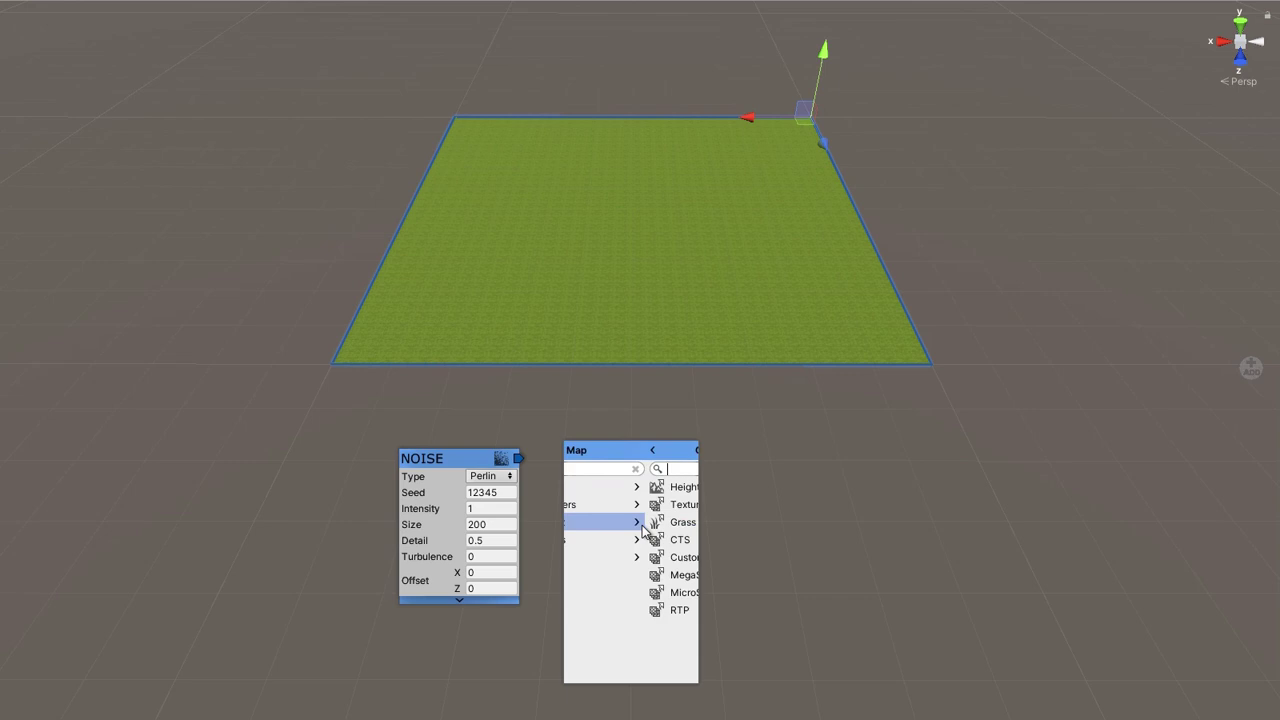
{"action": "left_click", "coordinate": [645, 488]}
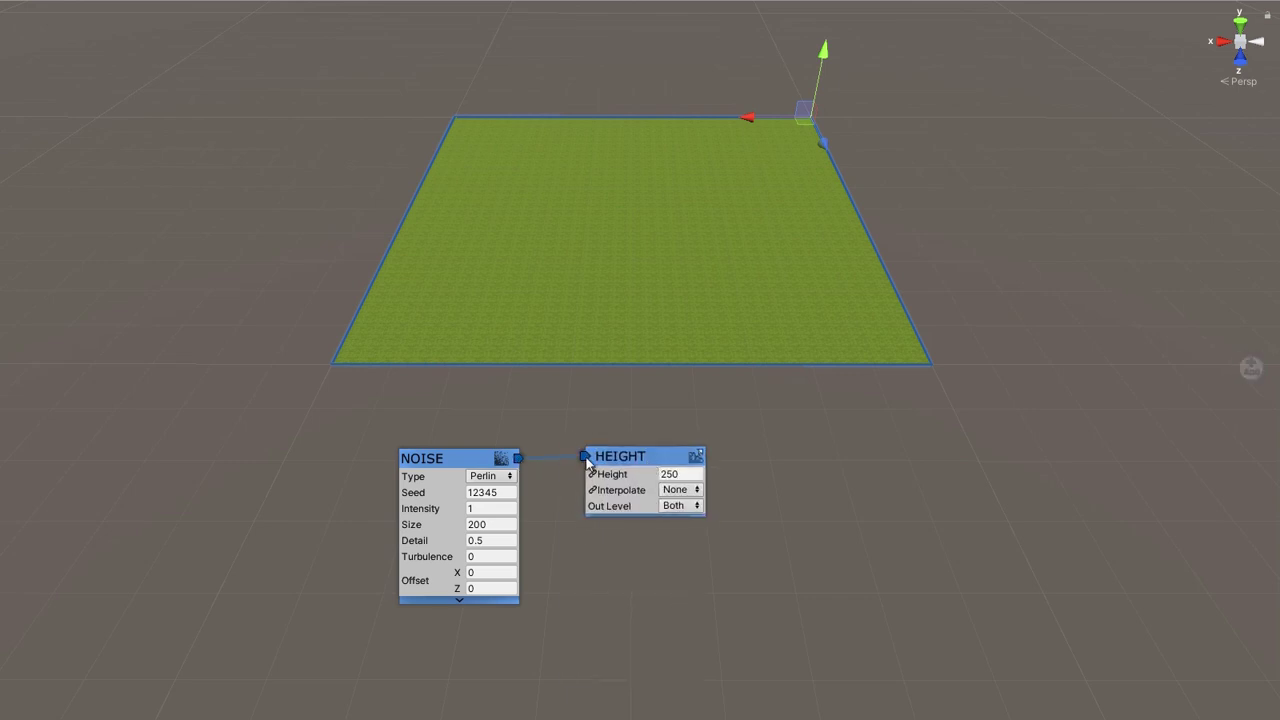
{"action": "left_click_drag", "start_coordinate": [587, 463], "coordinate": [587, 463]}
Step: Generate terrain tiles to the right, across the lower area and at the upper left
{"action": "left_click", "coordinate": [1037, 264]}
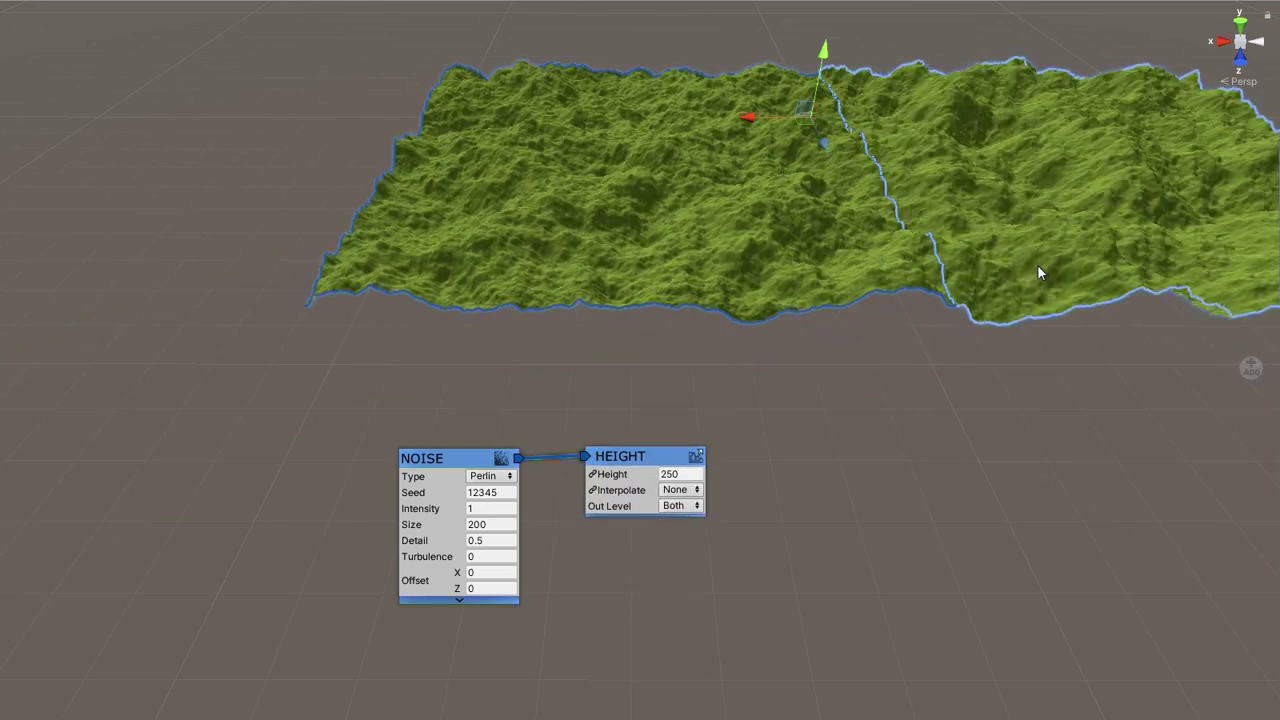
{"action": "left_click_drag", "start_coordinate": [1089, 460], "coordinate": [128, 644]}
{"action": "left_click", "coordinate": [232, 222]}
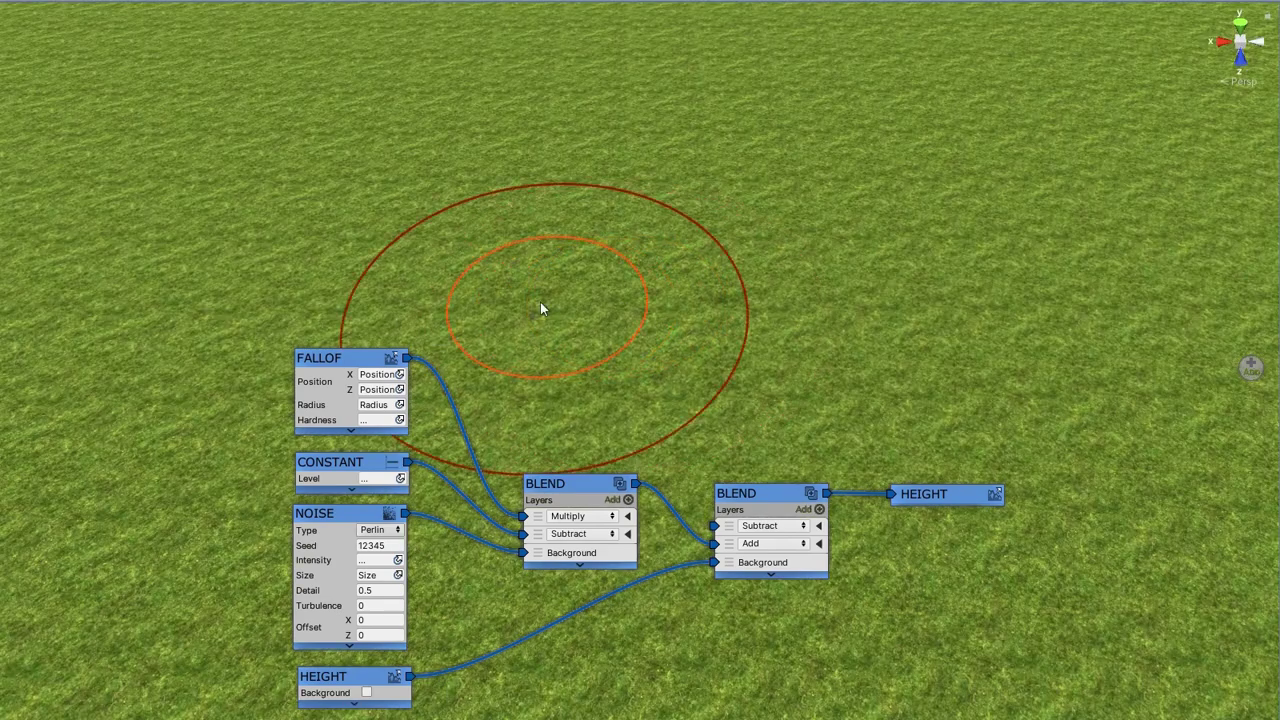
Step: Brush noise bumps into the ridge and valley, then paint CliffBright rock across the hilltops
{"action": "mouse_move", "coordinate": [543, 306]}
{"action": "left_mouse_down"}
{"action": "mouse_move", "coordinate": [383, 214]}
{"action": "mouse_move", "coordinate": [662, 170]}
{"action": "mouse_move", "coordinate": [590, 300]}
{"action": "mouse_move", "coordinate": [652, 168]}
{"action": "mouse_move", "coordinate": [905, 267]}
{"action": "mouse_move", "coordinate": [427, 342]}
{"action": "mouse_move", "coordinate": [277, 161]}
{"action": "mouse_move", "coordinate": [782, 128]}
{"action": "mouse_move", "coordinate": [1001, 278]}
{"action": "mouse_move", "coordinate": [954, 221]}
{"action": "mouse_move", "coordinate": [574, 112]}
{"action": "mouse_move", "coordinate": [294, 202]}
{"action": "left_mouse_up"}
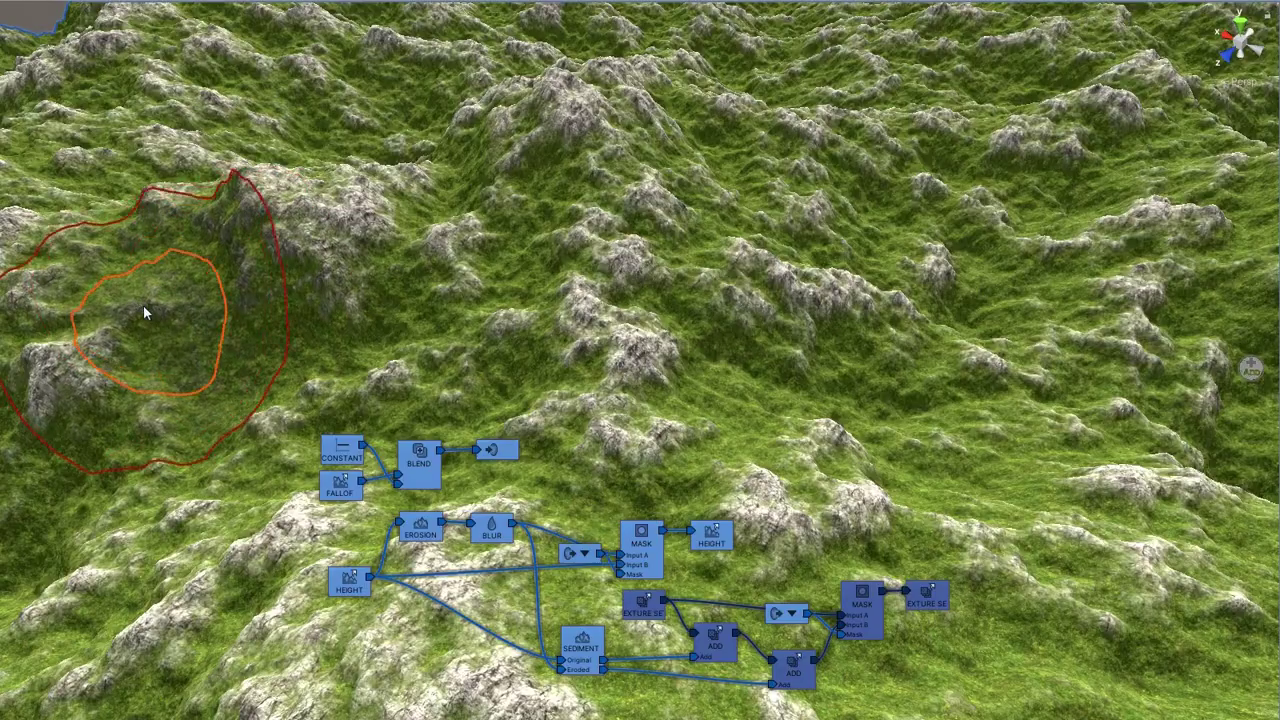
{"action": "mouse_move", "coordinate": [143, 305]}
{"action": "left_mouse_down"}
{"action": "mouse_move", "coordinate": [432, 176]}
{"action": "mouse_move", "coordinate": [571, 214]}
{"action": "mouse_move", "coordinate": [619, 131]}
{"action": "mouse_move", "coordinate": [816, 238]}
{"action": "mouse_move", "coordinate": [427, 292]}
{"action": "mouse_move", "coordinate": [629, 403]}
{"action": "mouse_move", "coordinate": [977, 287]}
{"action": "mouse_move", "coordinate": [963, 432]}
{"action": "left_mouse_up"}
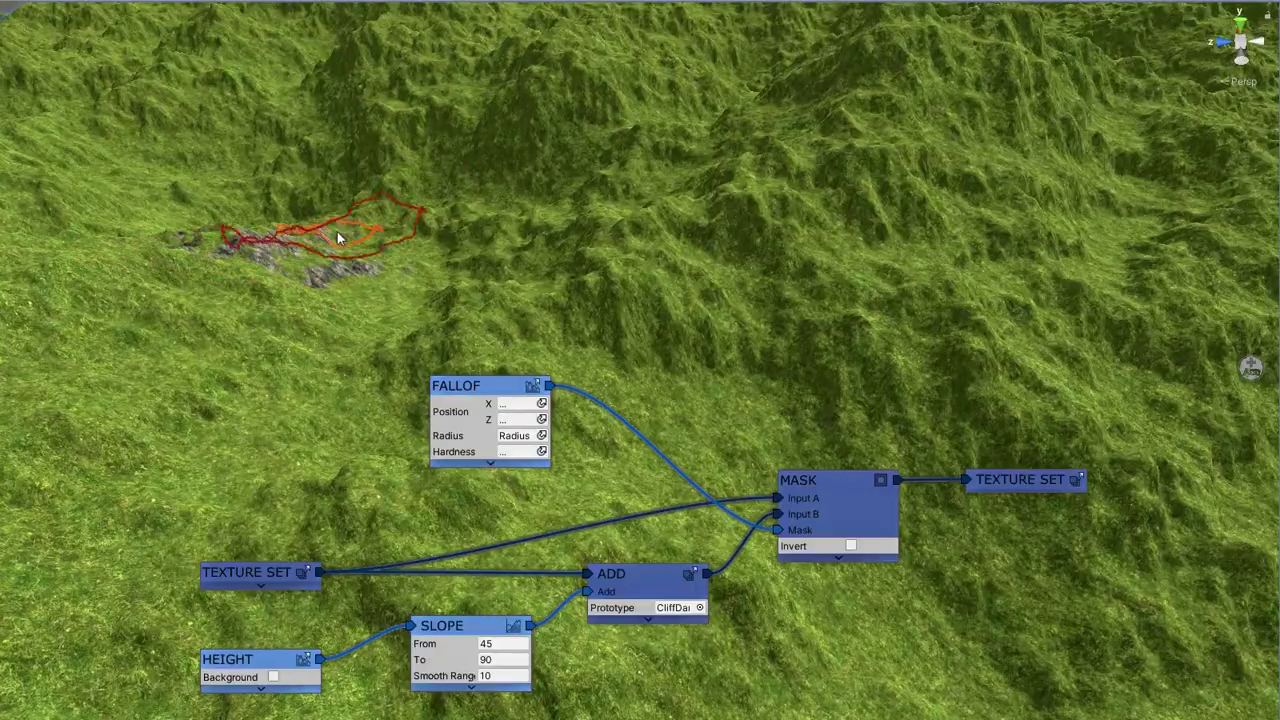
{"action": "mouse_move", "coordinate": [337, 231]}
{"action": "left_mouse_down"}
{"action": "mouse_move", "coordinate": [360, 80]}
{"action": "mouse_move", "coordinate": [622, 166]}
{"action": "mouse_move", "coordinate": [921, 103]}
{"action": "mouse_move", "coordinate": [715, 283]}
{"action": "mouse_move", "coordinate": [461, 312]}
{"action": "mouse_move", "coordinate": [951, 426]}
{"action": "left_mouse_up"}
{"action": "mouse_move", "coordinate": [300, 150]}
{"action": "left_mouse_down"}
{"action": "mouse_move", "coordinate": [429, 57]}
{"action": "mouse_move", "coordinate": [750, 75]}
{"action": "mouse_move", "coordinate": [686, 214]}
{"action": "mouse_move", "coordinate": [862, 288]}
{"action": "mouse_move", "coordinate": [832, 602]}
{"action": "left_mouse_up"}
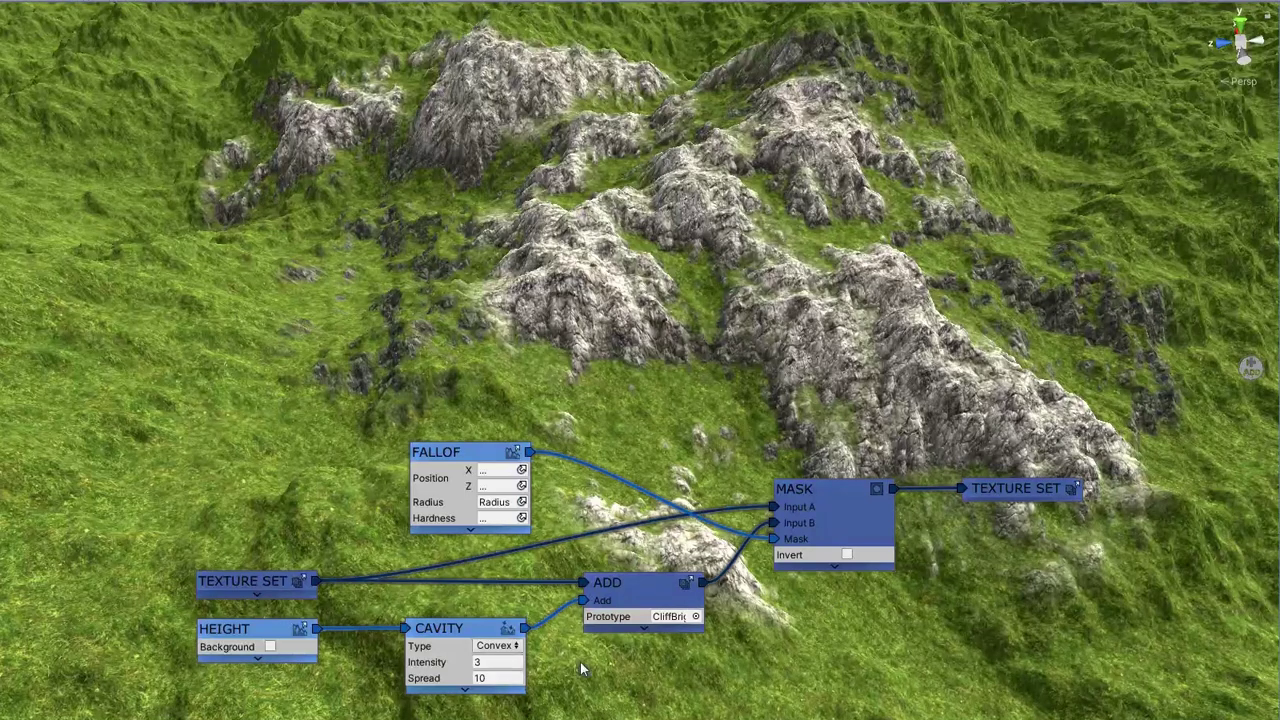
Step: Set Cavity Type to Concave, choose the Dirt layer, and paint dirt into the hollows
{"action": "left_click", "coordinate": [512, 648]}
{"action": "left_click", "coordinate": [540, 690]}
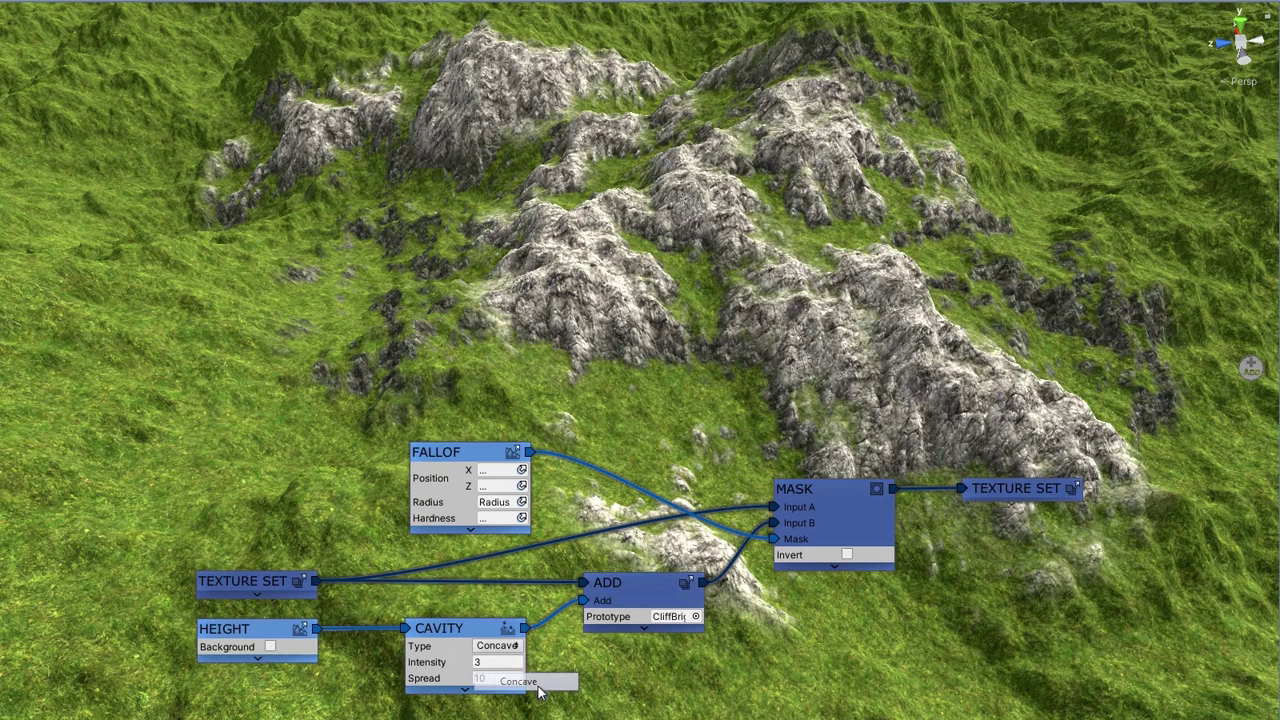
{"action": "left_click", "coordinate": [695, 616]}
{"action": "type", "text": "dirt"}
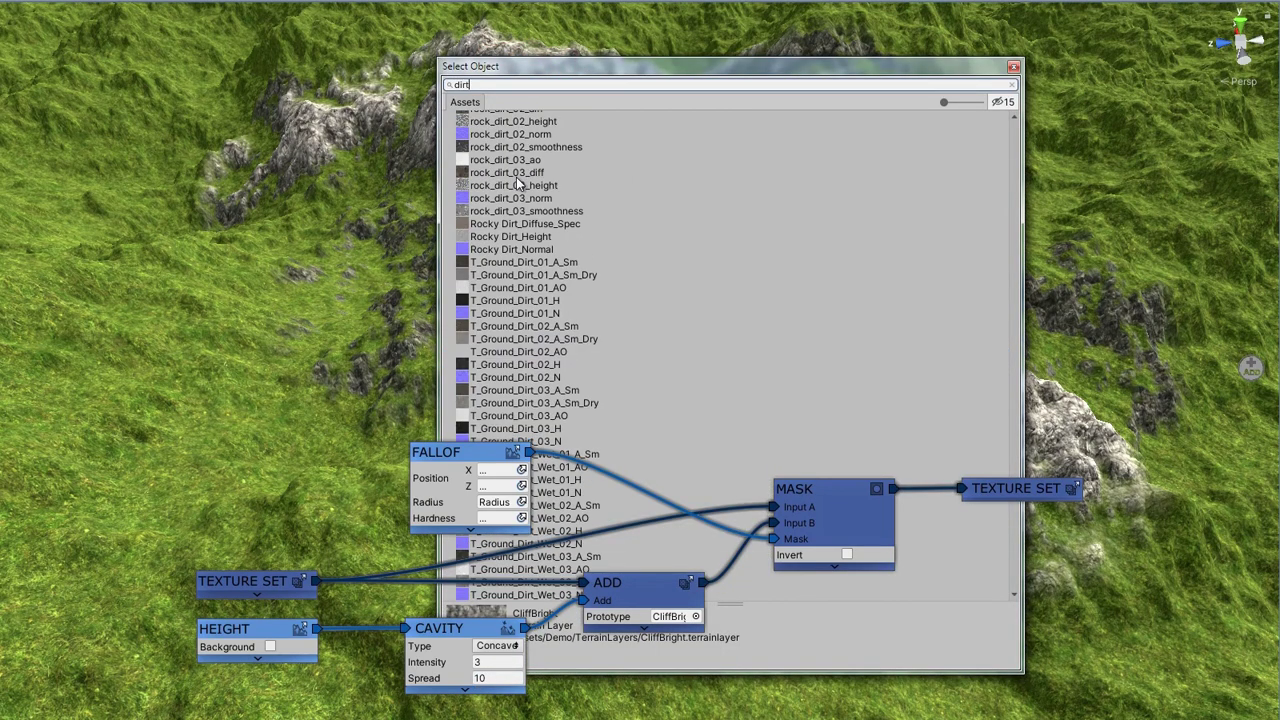
{"action": "double_click", "coordinate": [483, 169]}
{"action": "mouse_move", "coordinate": [410, 432]}
{"action": "left_mouse_down"}
{"action": "mouse_move", "coordinate": [400, 405]}
{"action": "mouse_move", "coordinate": [240, 500]}
{"action": "mouse_move", "coordinate": [200, 590]}
{"action": "mouse_move", "coordinate": [350, 298]}
{"action": "mouse_move", "coordinate": [312, 195]}
{"action": "mouse_move", "coordinate": [500, 194]}
{"action": "mouse_move", "coordinate": [986, 286]}
{"action": "mouse_move", "coordinate": [1195, 480]}
{"action": "mouse_move", "coordinate": [1014, 286]}
{"action": "mouse_move", "coordinate": [1100, 163]}
{"action": "mouse_move", "coordinate": [957, 114]}
{"action": "mouse_move", "coordinate": [1038, 103]}
{"action": "mouse_move", "coordinate": [1049, 146]}
{"action": "left_mouse_up"}
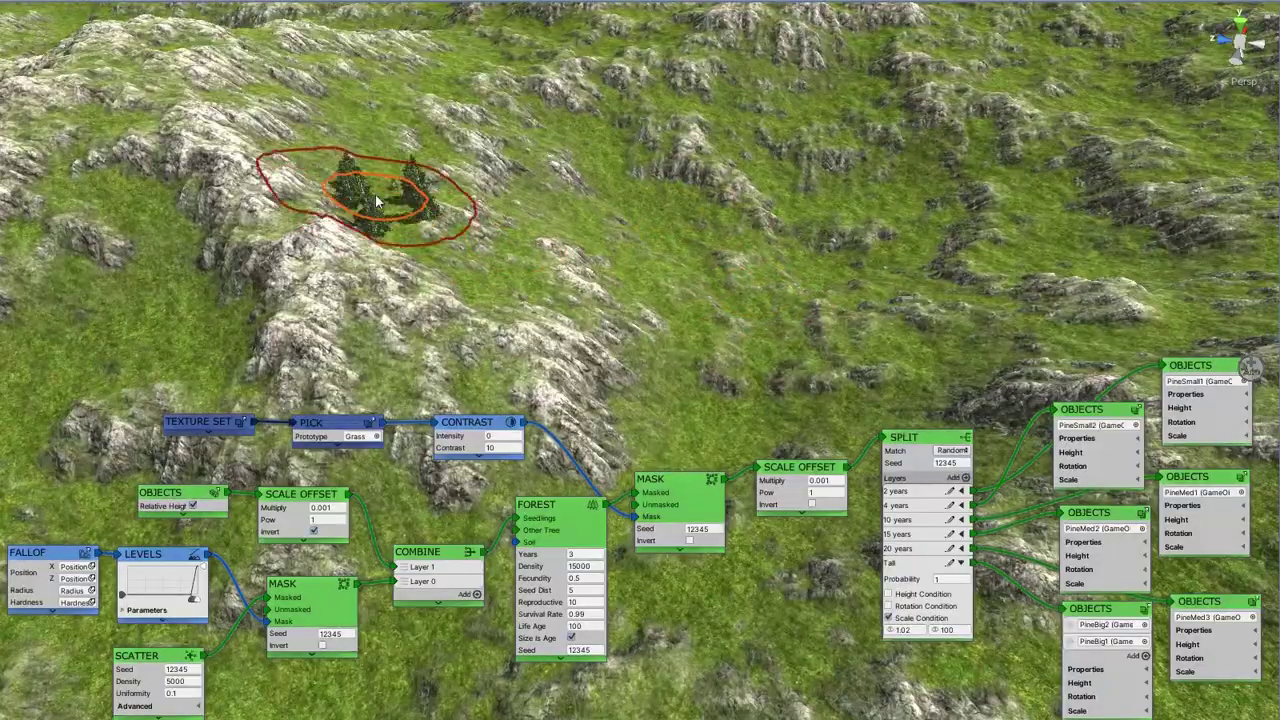
Step: Brush pine trees across the slope and the upper hillsides
{"action": "mouse_move", "coordinate": [375, 194]}
{"action": "left_mouse_down"}
{"action": "mouse_move", "coordinate": [435, 135]}
{"action": "mouse_move", "coordinate": [597, 210]}
{"action": "mouse_move", "coordinate": [688, 232]}
{"action": "mouse_move", "coordinate": [778, 82]}
{"action": "mouse_move", "coordinate": [853, 192]}
{"action": "mouse_move", "coordinate": [962, 246]}
{"action": "mouse_move", "coordinate": [1139, 262]}
{"action": "mouse_move", "coordinate": [1151, 345]}
{"action": "mouse_move", "coordinate": [1030, 650]}
{"action": "mouse_move", "coordinate": [960, 430]}
{"action": "mouse_move", "coordinate": [729, 571]}
{"action": "mouse_move", "coordinate": [665, 390]}
{"action": "mouse_move", "coordinate": [551, 314]}
{"action": "mouse_move", "coordinate": [455, 425]}
{"action": "mouse_move", "coordinate": [340, 345]}
{"action": "mouse_move", "coordinate": [250, 390]}
{"action": "mouse_move", "coordinate": [100, 171]}
{"action": "mouse_move", "coordinate": [557, 337]}
{"action": "mouse_move", "coordinate": [535, 310]}
{"action": "mouse_move", "coordinate": [400, 500]}
{"action": "mouse_move", "coordinate": [260, 640]}
{"action": "mouse_move", "coordinate": [420, 610]}
{"action": "mouse_move", "coordinate": [700, 383]}
{"action": "mouse_move", "coordinate": [686, 286]}
{"action": "mouse_move", "coordinate": [971, 263]}
{"action": "mouse_move", "coordinate": [1143, 400]}
{"action": "mouse_move", "coordinate": [975, 240]}
{"action": "left_mouse_up"}
{"action": "mouse_move", "coordinate": [713, 210]}
{"action": "left_mouse_down"}
{"action": "mouse_move", "coordinate": [130, 99]}
{"action": "mouse_move", "coordinate": [1058, 276]}
{"action": "mouse_move", "coordinate": [1225, 330]}
{"action": "left_mouse_up"}
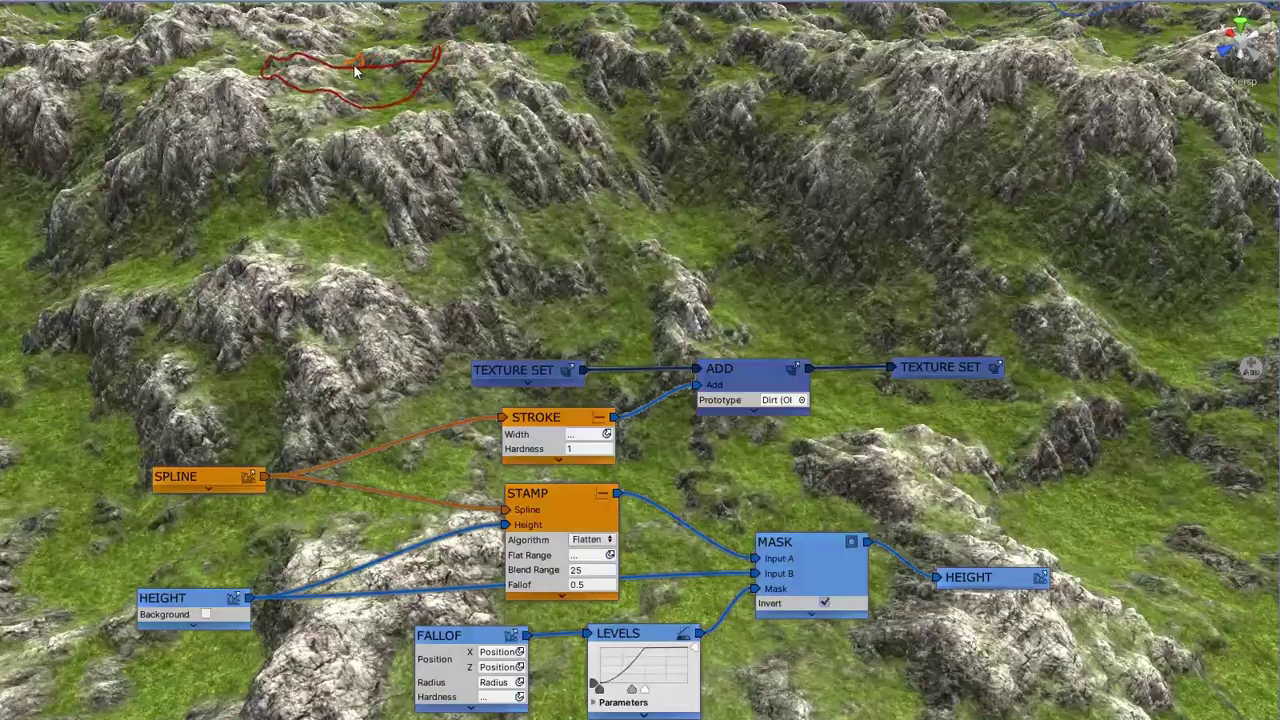
Step: Draw the dirt road from the left hill rightward and extend it toward the top hills
{"action": "mouse_move", "coordinate": [221, 163]}
{"action": "left_mouse_down"}
{"action": "mouse_move", "coordinate": [254, 246]}
{"action": "mouse_move", "coordinate": [333, 259]}
{"action": "mouse_move", "coordinate": [421, 246]}
{"action": "mouse_move", "coordinate": [497, 213]}
{"action": "mouse_move", "coordinate": [599, 214]}
{"action": "mouse_move", "coordinate": [796, 295]}
{"action": "mouse_move", "coordinate": [890, 282]}
{"action": "mouse_move", "coordinate": [1008, 334]}
{"action": "mouse_move", "coordinate": [1010, 395]}
{"action": "mouse_move", "coordinate": [1066, 472]}
{"action": "mouse_move", "coordinate": [1217, 510]}
{"action": "mouse_move", "coordinate": [1265, 575]}
{"action": "left_mouse_up"}
{"action": "mouse_move", "coordinate": [500, 205]}
{"action": "left_mouse_down"}
{"action": "mouse_move", "coordinate": [622, 201]}
{"action": "mouse_move", "coordinate": [659, 179]}
{"action": "mouse_move", "coordinate": [641, 145]}
{"action": "mouse_move", "coordinate": [534, 89]}
{"action": "mouse_move", "coordinate": [538, 52]}
{"action": "mouse_move", "coordinate": [575, 37]}
{"action": "mouse_move", "coordinate": [221, 241]}
{"action": "mouse_move", "coordinate": [54, 268]}
{"action": "mouse_move", "coordinate": [40, 324]}
{"action": "mouse_move", "coordinate": [131, 405]}
{"action": "mouse_move", "coordinate": [237, 453]}
{"action": "mouse_move", "coordinate": [357, 473]}
{"action": "mouse_move", "coordinate": [431, 420]}
{"action": "mouse_move", "coordinate": [534, 391]}
{"action": "mouse_move", "coordinate": [623, 426]}
{"action": "mouse_move", "coordinate": [745, 446]}
{"action": "mouse_move", "coordinate": [853, 411]}
{"action": "mouse_move", "coordinate": [903, 422]}
{"action": "left_mouse_up"}
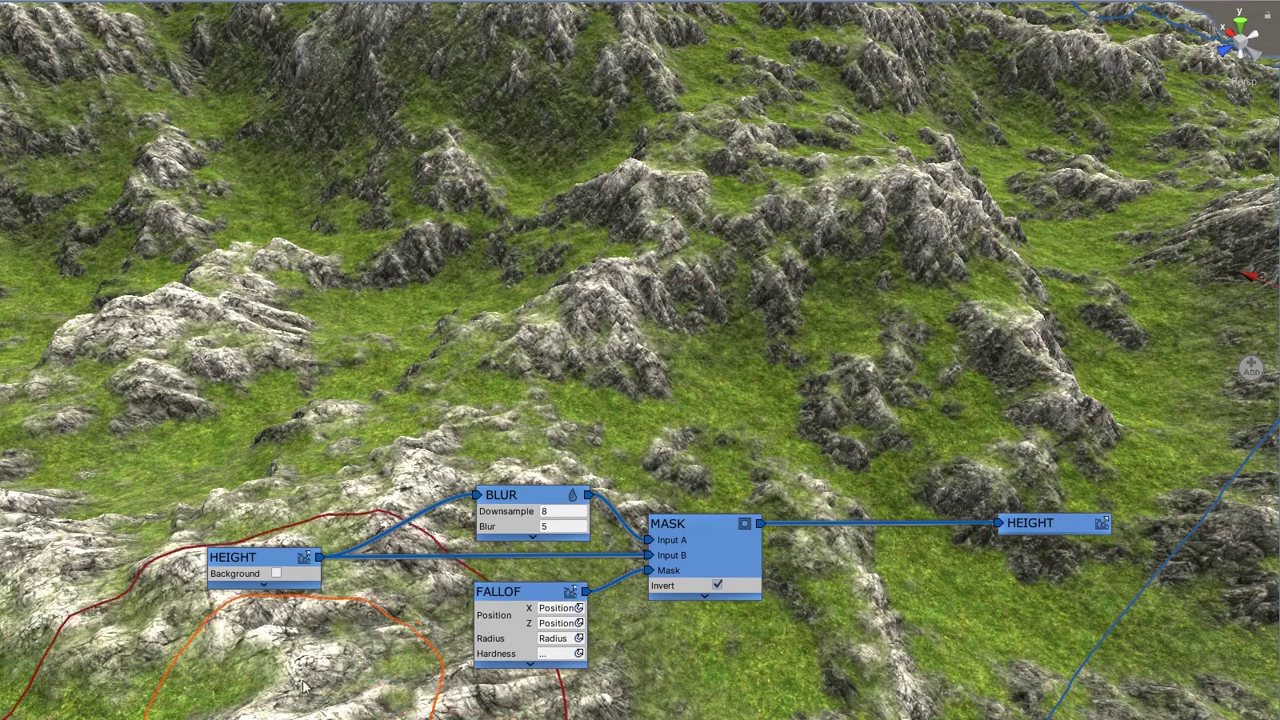
Step: Drag the Blur brush over the terrain centre to soften the rocky spots
{"action": "mouse_move", "coordinate": [510, 356]}
{"action": "left_mouse_down"}
{"action": "mouse_move", "coordinate": [419, 321]}
{"action": "mouse_move", "coordinate": [439, 297]}
{"action": "mouse_move", "coordinate": [505, 278]}
{"action": "mouse_move", "coordinate": [570, 282]}
{"action": "mouse_move", "coordinate": [606, 311]}
{"action": "mouse_move", "coordinate": [580, 339]}
{"action": "mouse_move", "coordinate": [516, 346]}
{"action": "mouse_move", "coordinate": [461, 300]}
{"action": "mouse_move", "coordinate": [453, 320]}
{"action": "mouse_move", "coordinate": [495, 365]}
{"action": "mouse_move", "coordinate": [578, 363]}
{"action": "mouse_move", "coordinate": [666, 329]}
{"action": "mouse_move", "coordinate": [698, 282]}
{"action": "mouse_move", "coordinate": [763, 279]}
{"action": "mouse_move", "coordinate": [817, 306]}
{"action": "mouse_move", "coordinate": [796, 366]}
{"action": "mouse_move", "coordinate": [692, 379]}
{"action": "mouse_move", "coordinate": [792, 399]}
{"action": "mouse_move", "coordinate": [872, 391]}
{"action": "mouse_move", "coordinate": [683, 354]}
{"action": "mouse_move", "coordinate": [627, 273]}
{"action": "mouse_move", "coordinate": [741, 236]}
{"action": "mouse_move", "coordinate": [862, 244]}
{"action": "mouse_move", "coordinate": [790, 305]}
{"action": "mouse_move", "coordinate": [691, 328]}
{"action": "mouse_move", "coordinate": [827, 377]}
{"action": "mouse_move", "coordinate": [779, 423]}
{"action": "mouse_move", "coordinate": [644, 438]}
{"action": "mouse_move", "coordinate": [601, 421]}
{"action": "mouse_move", "coordinate": [678, 475]}
{"action": "left_mouse_up"}
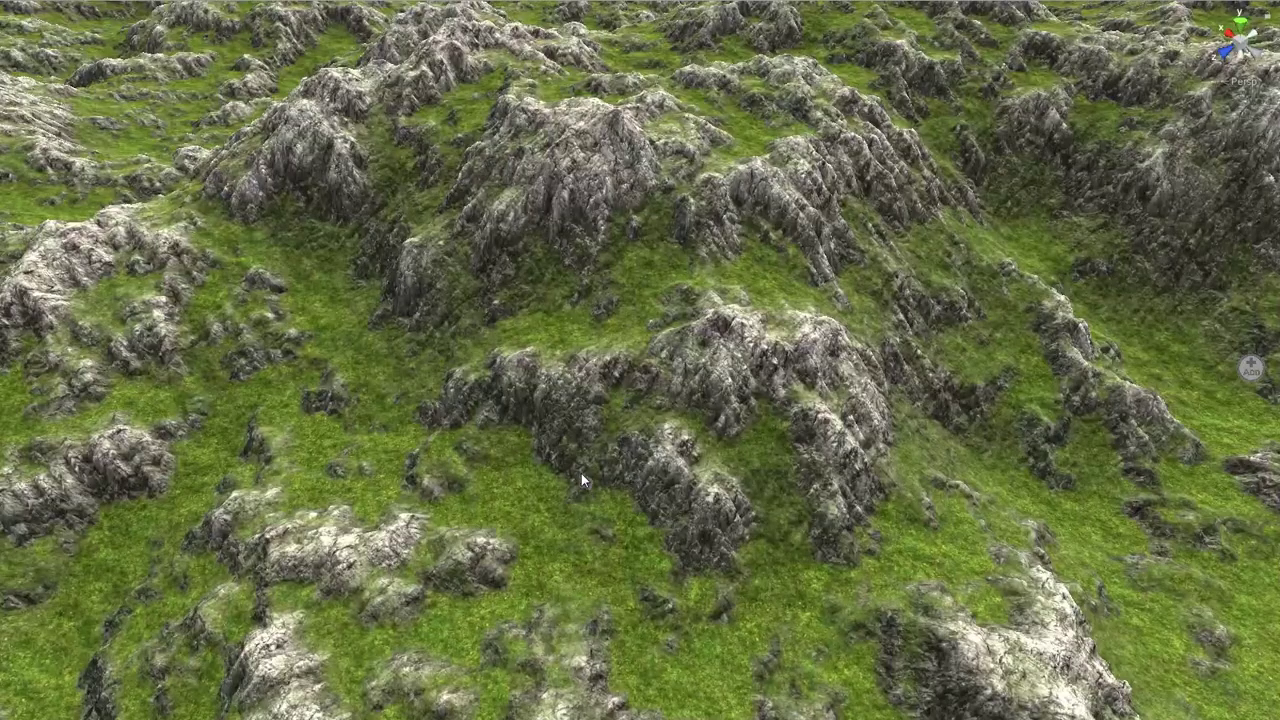
Step: Add a Function node via the 'fu' search and assign the Noise graph to it
{"action": "right_click", "coordinate": [581, 473]}
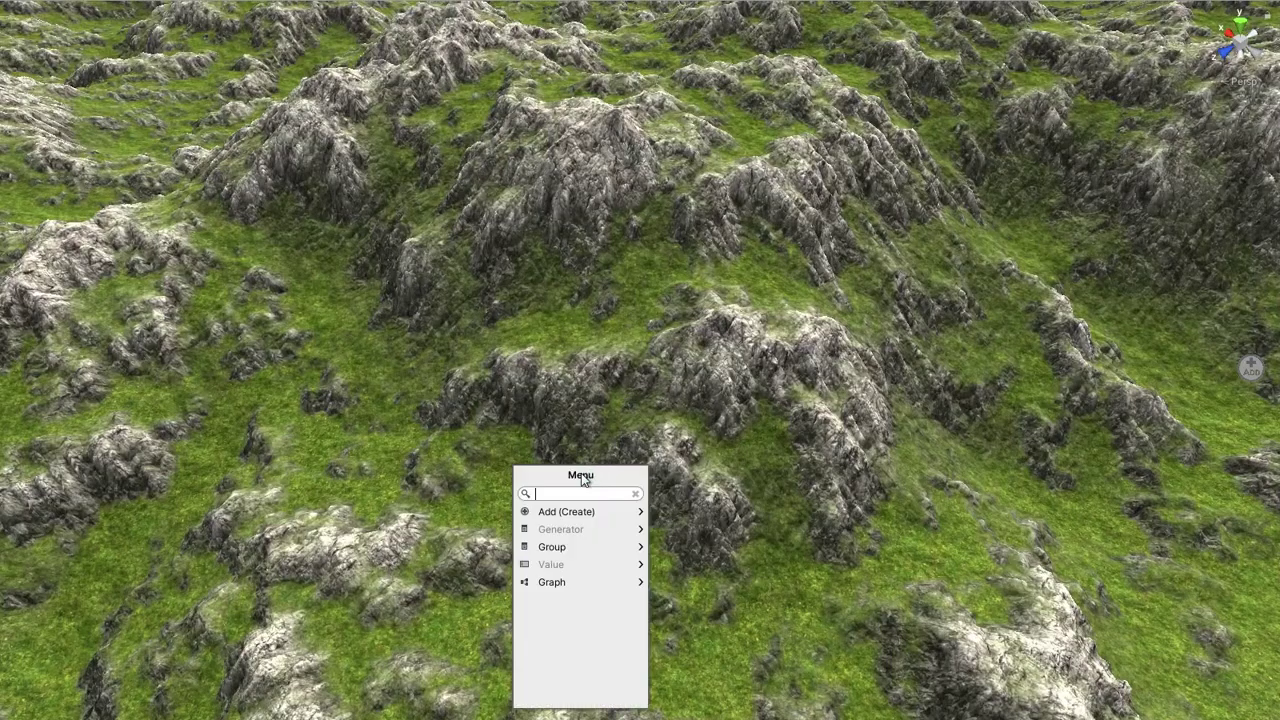
{"action": "left_click", "coordinate": [584, 512]}
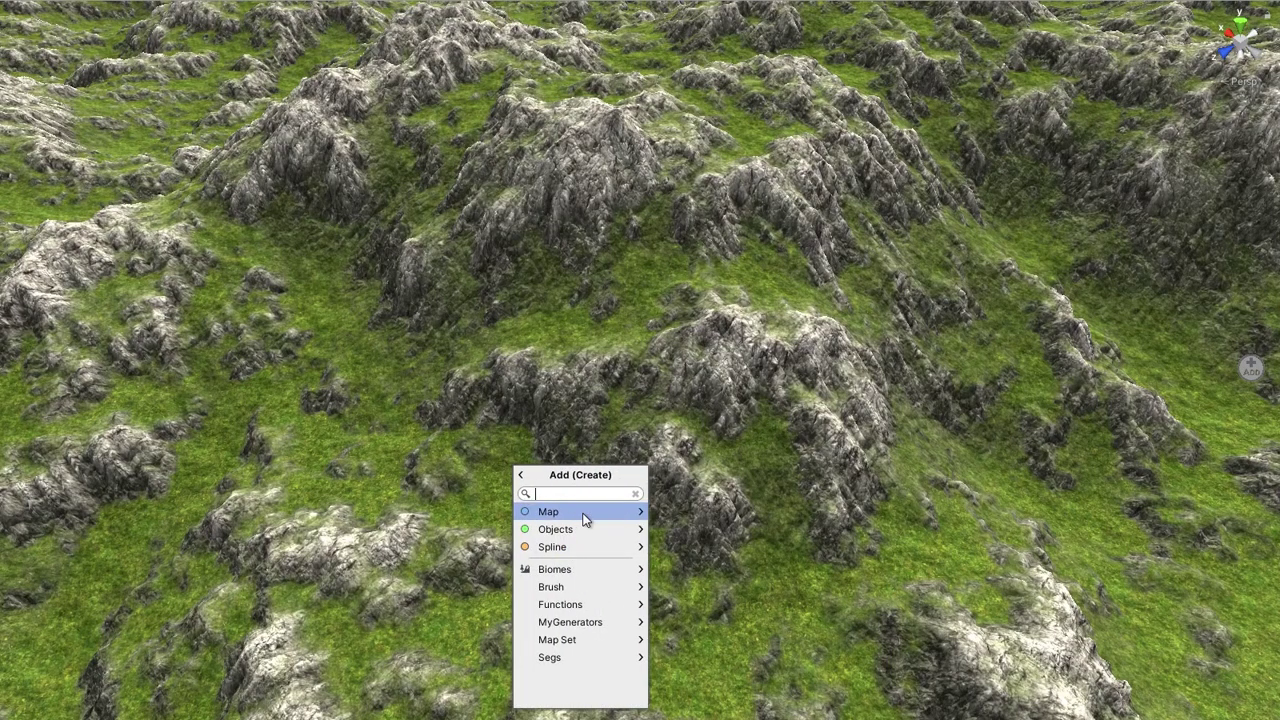
{"action": "type", "text": "fun"}
{"action": "left_click", "coordinate": [585, 515]}
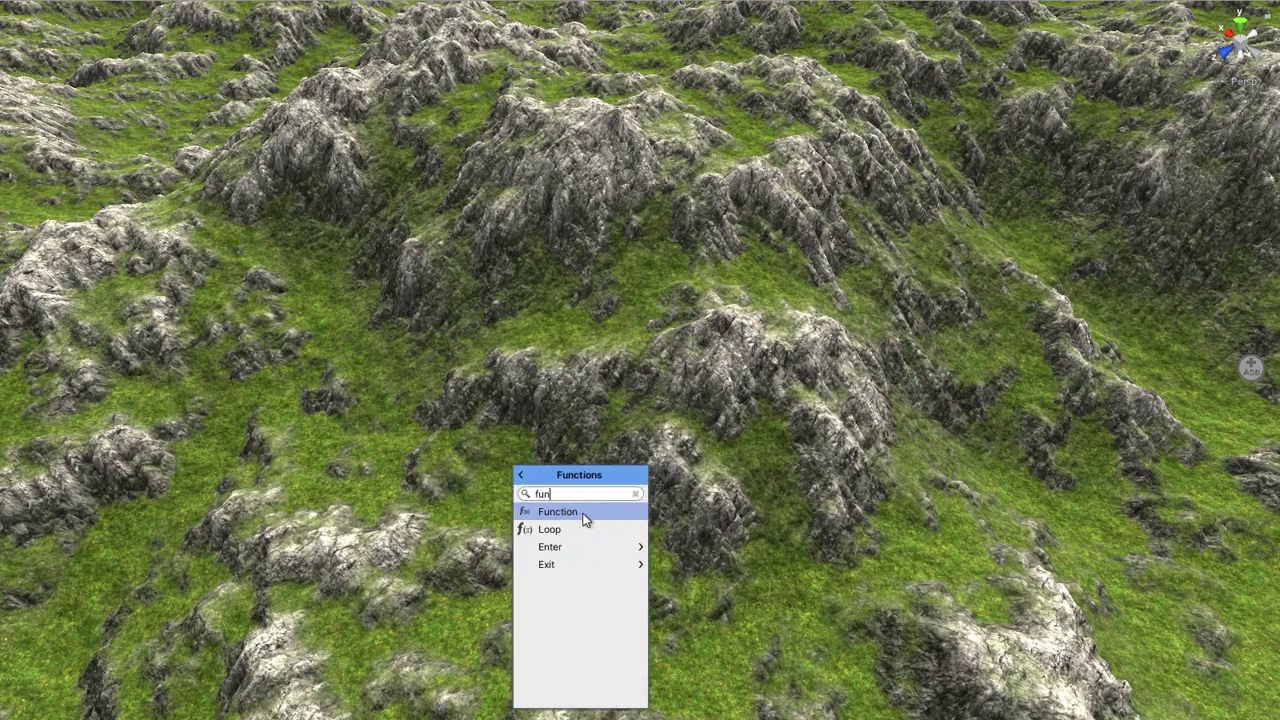
{"action": "left_click", "coordinate": [584, 512]}
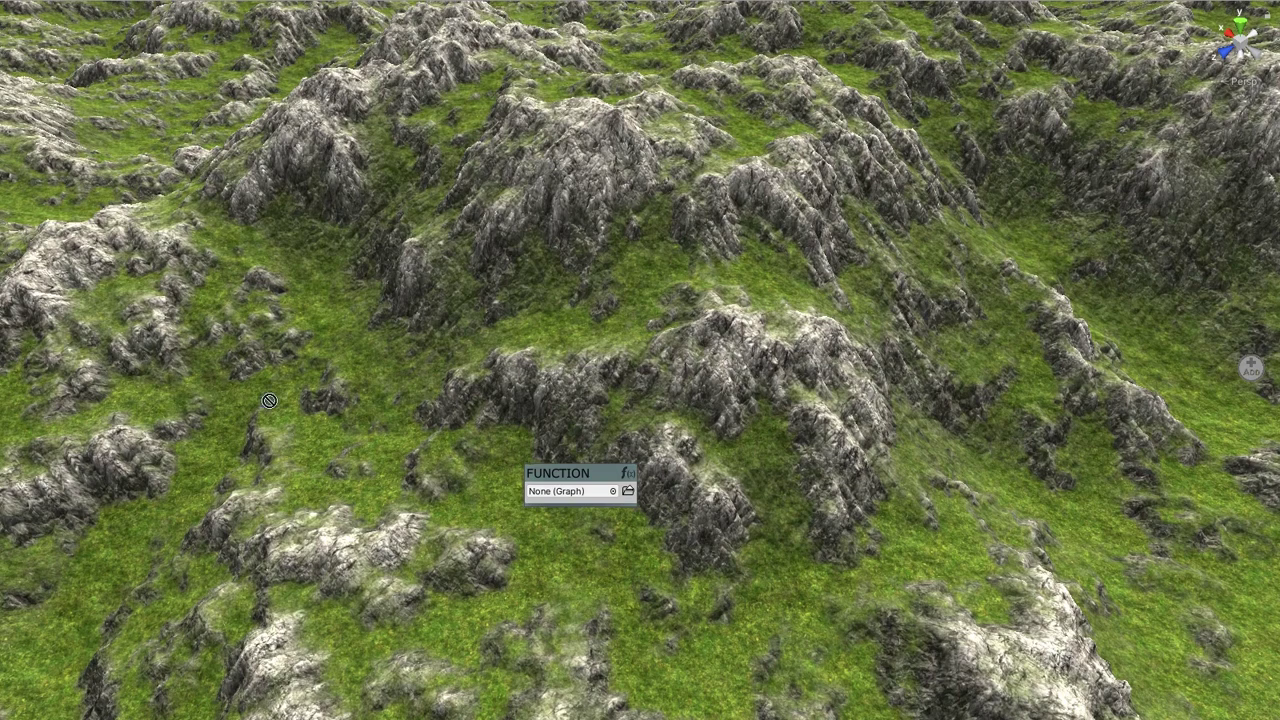
{"action": "left_click_drag", "start_coordinate": [534, 498], "coordinate": [545, 490]}
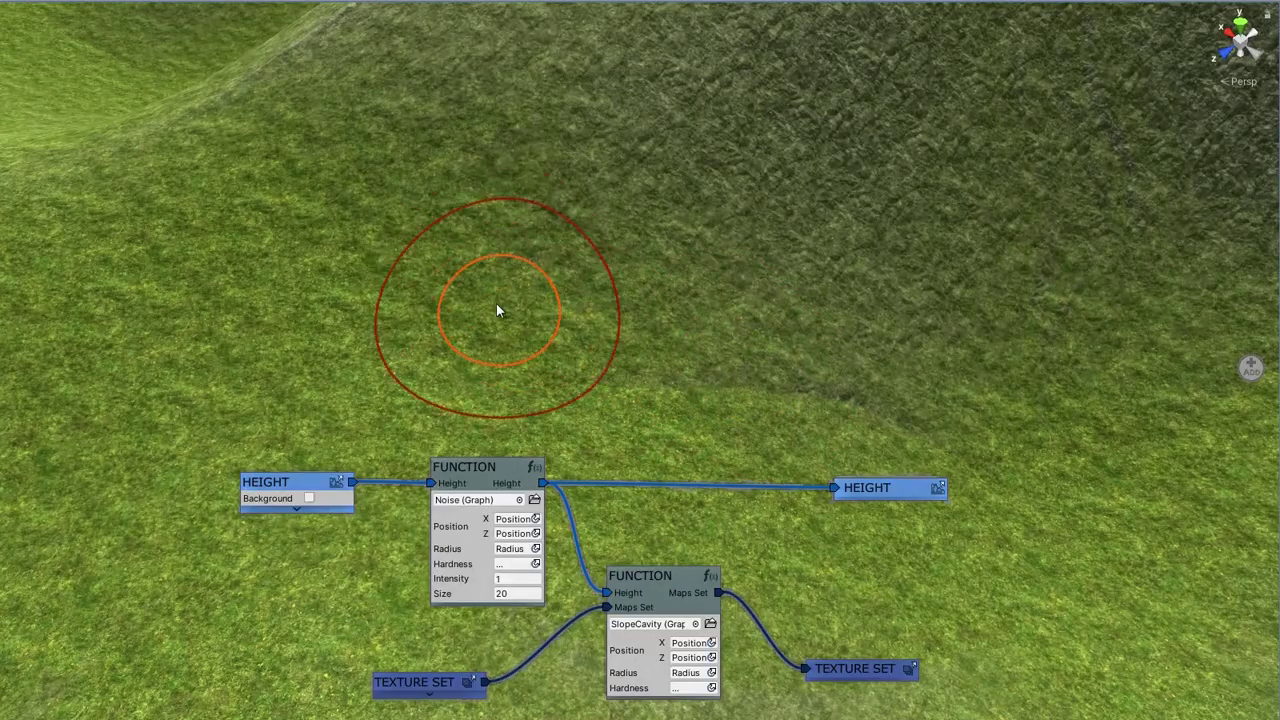
Step: Paint a broad rock patch on the hill, then remove the Map Magic Brush and Map Magic Object components
{"action": "mouse_move", "coordinate": [500, 309]}
{"action": "left_mouse_down"}
{"action": "mouse_move", "coordinate": [615, 239]}
{"action": "mouse_move", "coordinate": [520, 359]}
{"action": "mouse_move", "coordinate": [362, 357]}
{"action": "mouse_move", "coordinate": [870, 374]}
{"action": "mouse_move", "coordinate": [837, 251]}
{"action": "mouse_move", "coordinate": [1013, 285]}
{"action": "mouse_move", "coordinate": [651, 439]}
{"action": "mouse_move", "coordinate": [369, 408]}
{"action": "mouse_move", "coordinate": [413, 216]}
{"action": "mouse_move", "coordinate": [352, 145]}
{"action": "mouse_move", "coordinate": [514, 91]}
{"action": "mouse_move", "coordinate": [684, 78]}
{"action": "mouse_move", "coordinate": [958, 109]}
{"action": "mouse_move", "coordinate": [932, 54]}
{"action": "mouse_move", "coordinate": [1043, 137]}
{"action": "left_mouse_up"}
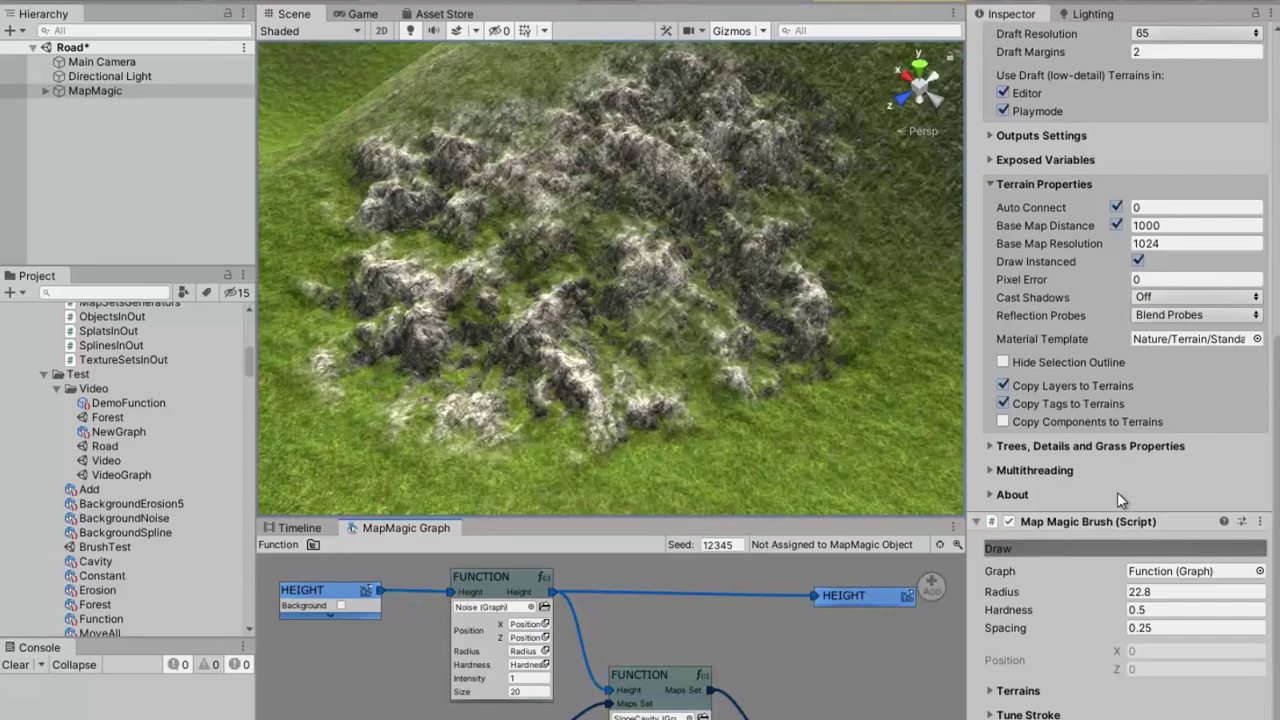
{"action": "right_click", "coordinate": [1091, 522]}
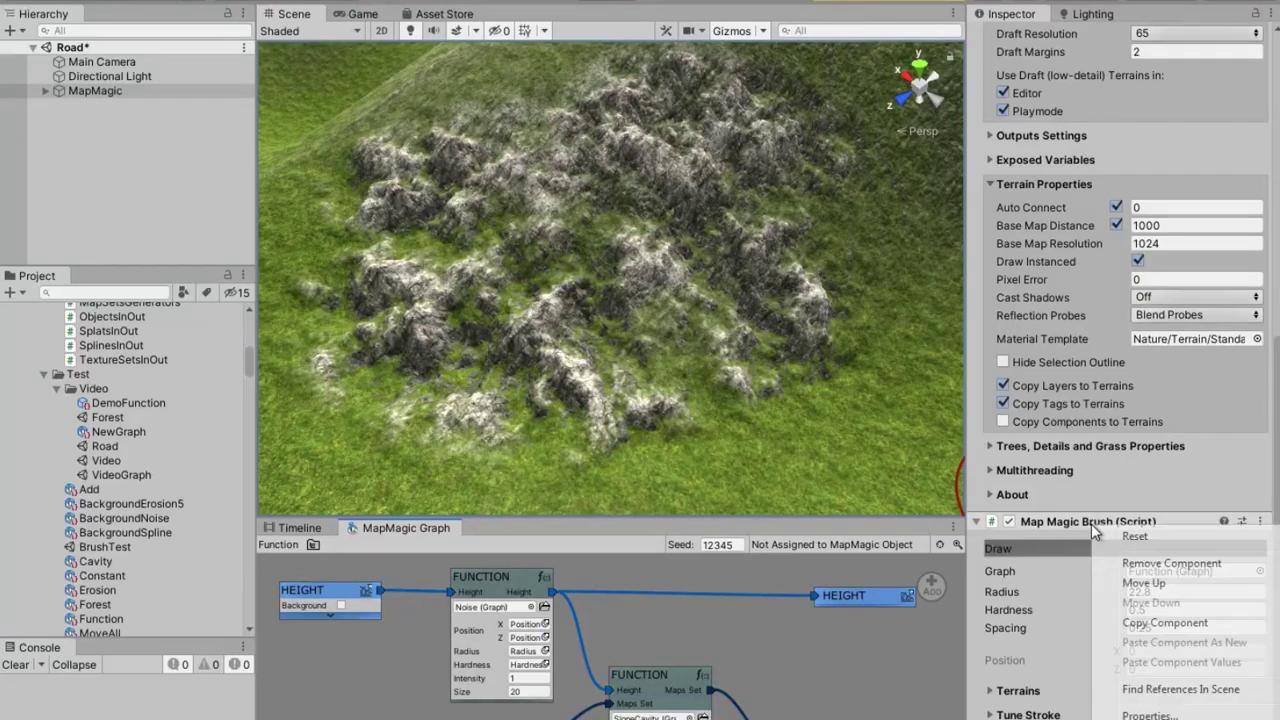
{"action": "left_click", "coordinate": [1167, 565]}
{"action": "right_click", "coordinate": [1091, 173]}
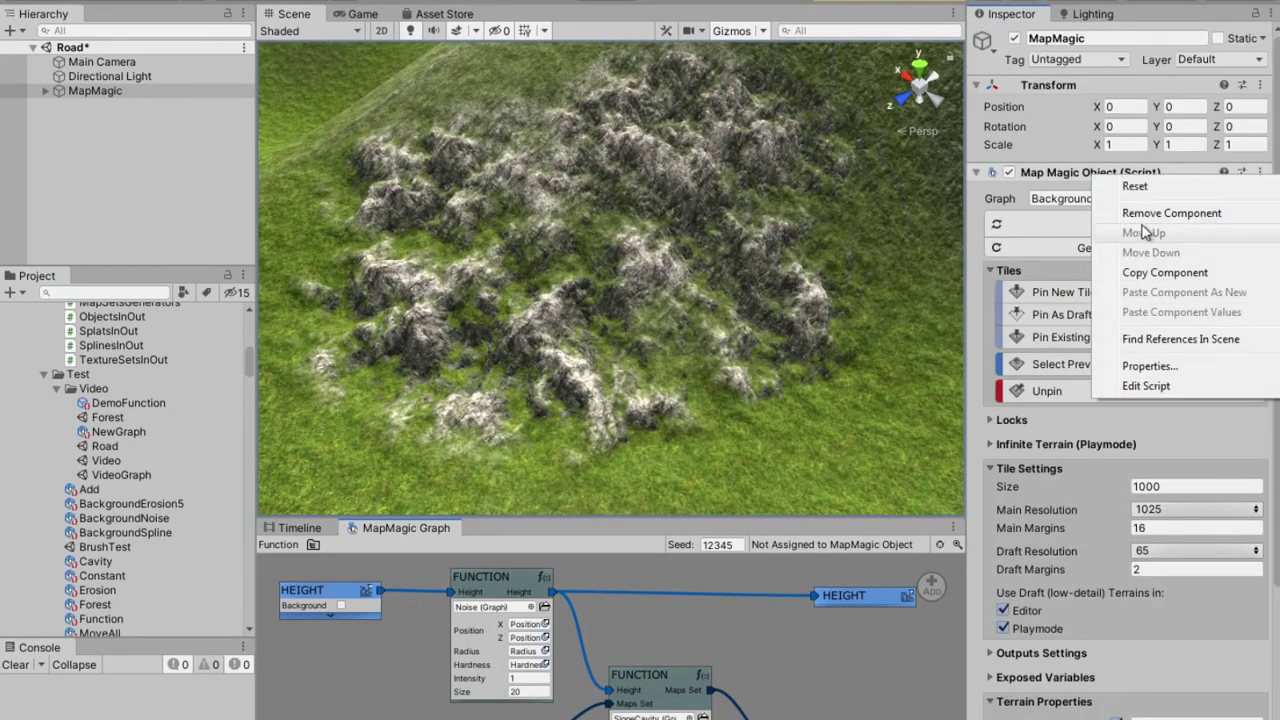
{"action": "left_click", "coordinate": [1140, 230]}
{"action": "middle_click_drag", "start_coordinate": [674, 335], "coordinate": [653, 373]}
Step: Zoom the scene view to show the finished rocky, forested terrain
{"action": "scroll", "coordinate": [120, 480], "scroll_direction": "down", "scroll_amount": 5}
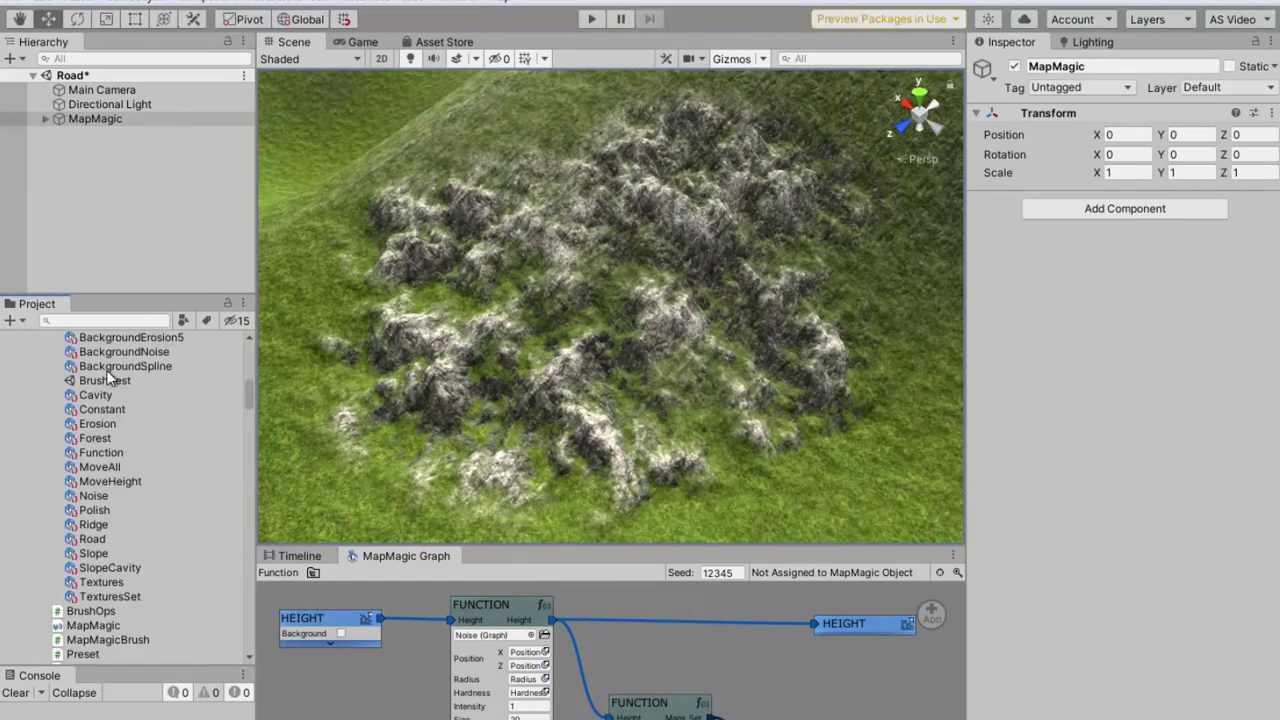